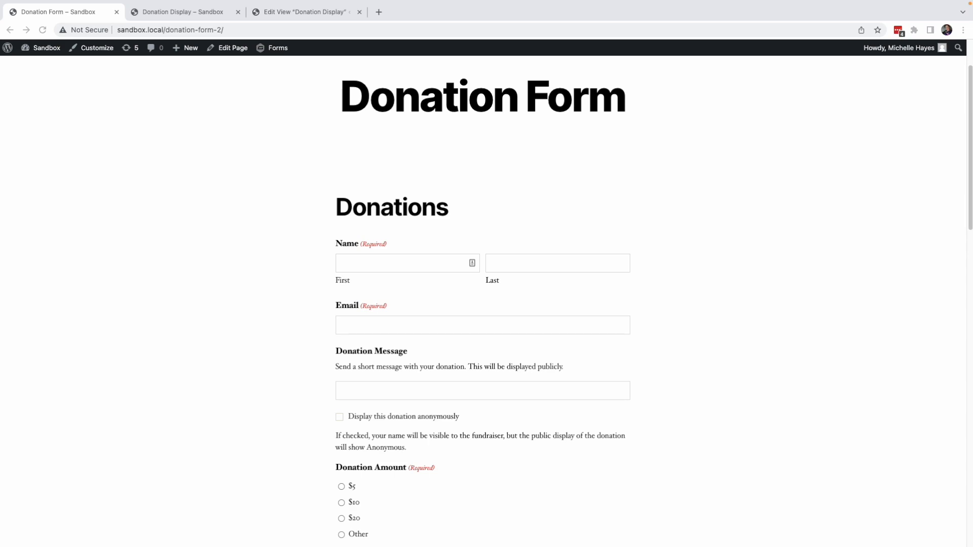
Step: Create a new form titled Donation Collections
left_click(191, 48)
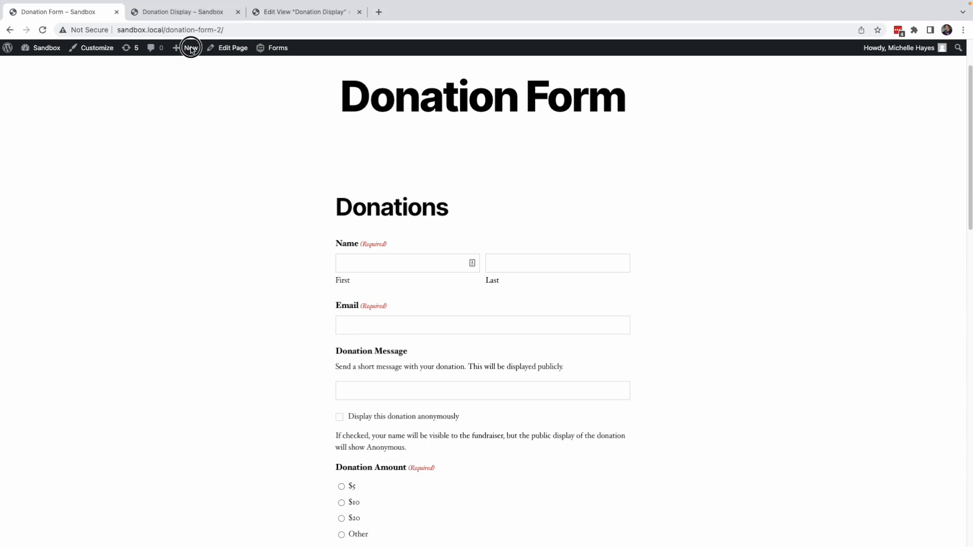
left_click(185, 146)
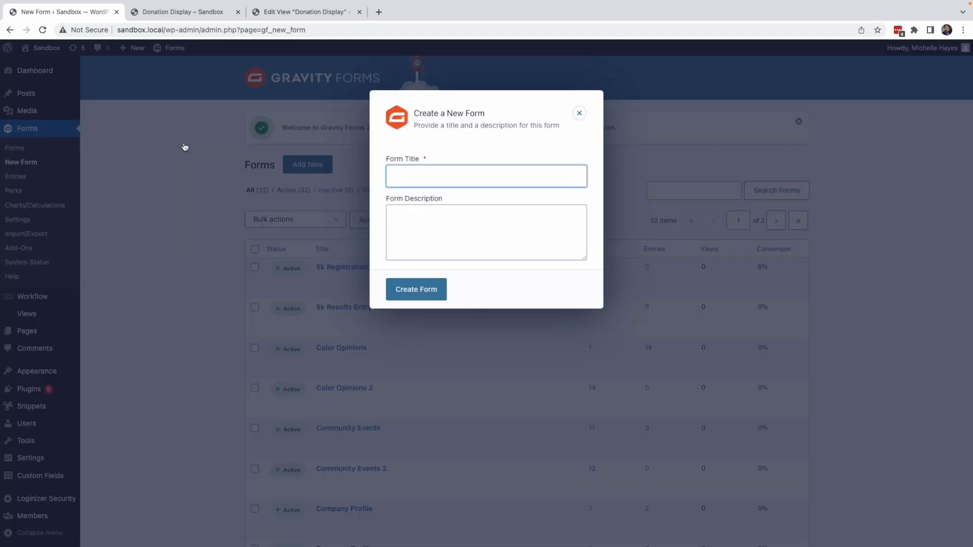
type("Donation Collections")
left_click(416, 288)
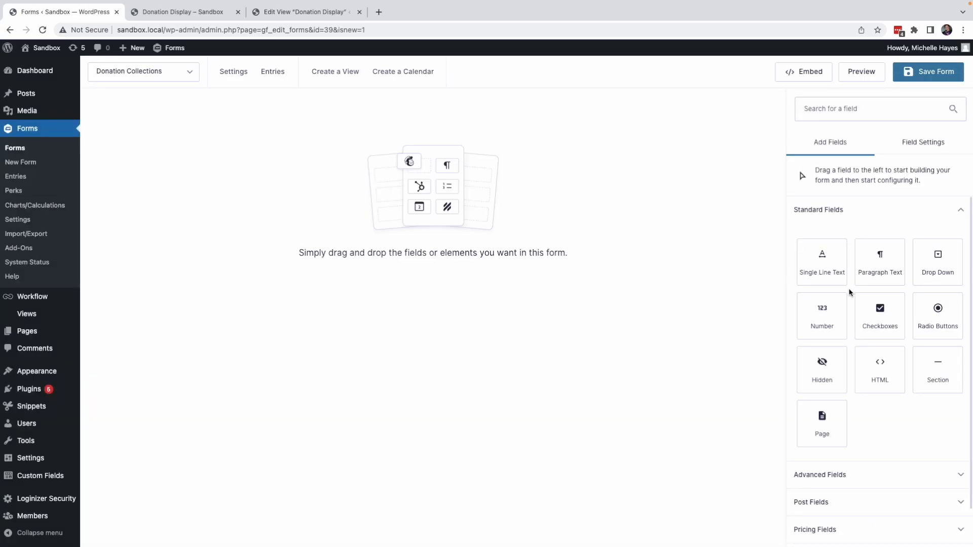
Step: Add a Name field and an Email field from the advanced fields to the form
left_click(839, 482)
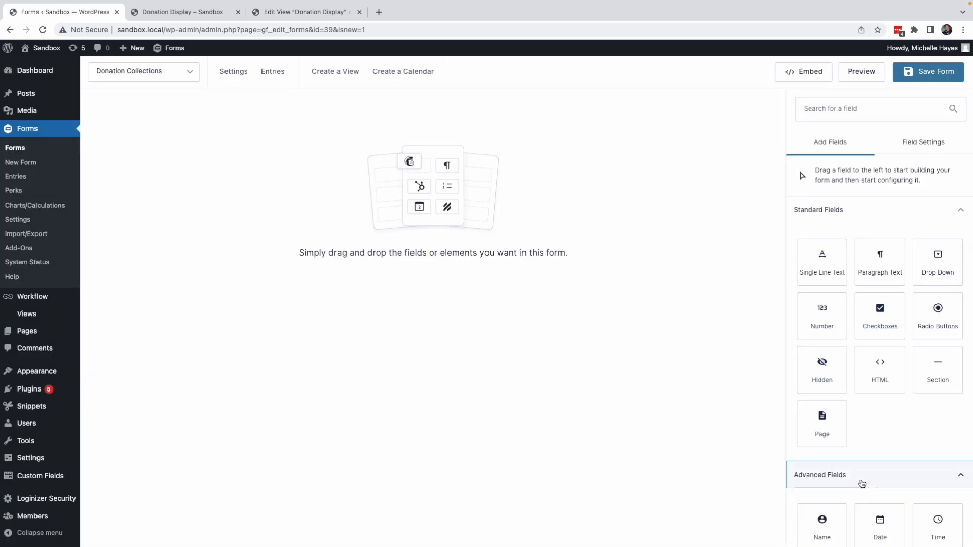
scroll(856, 472, "down", 2)
left_click(822, 418)
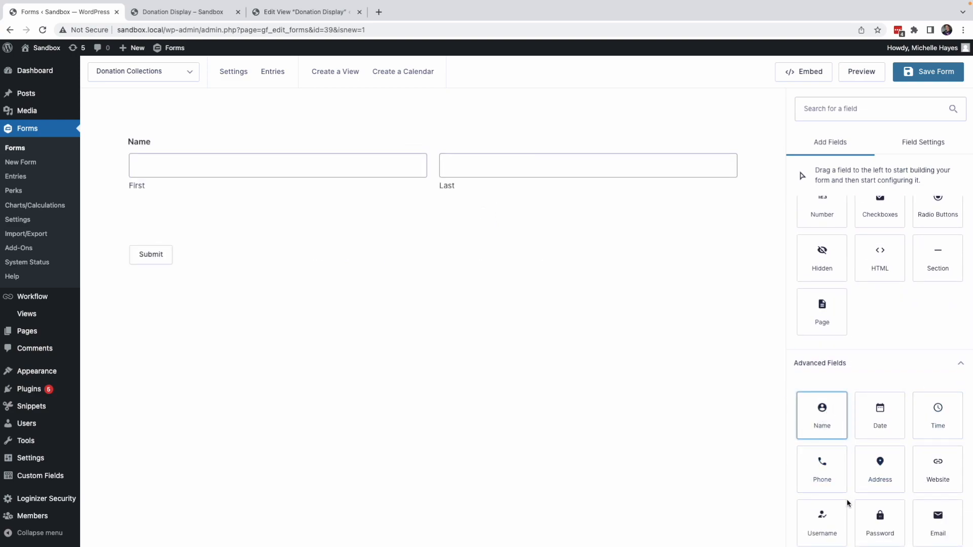
left_click(937, 522)
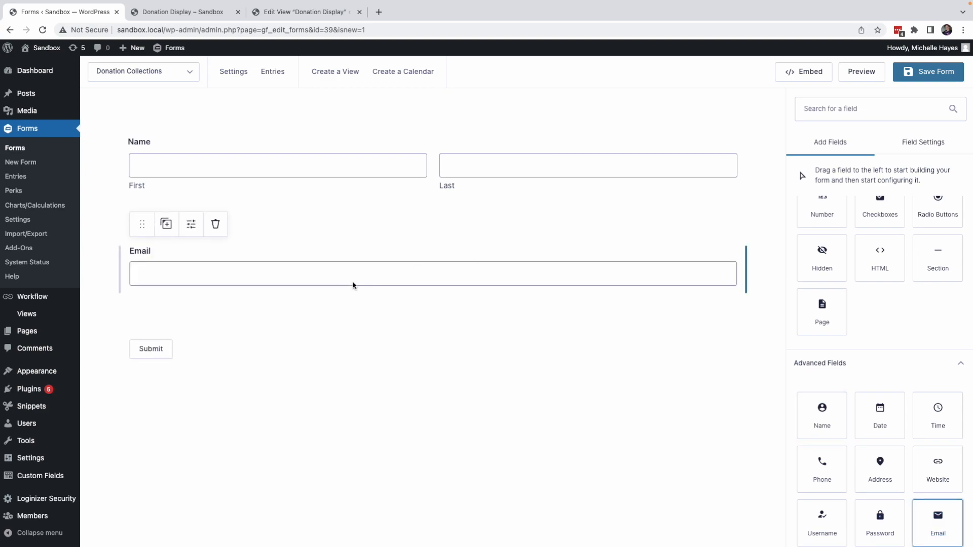
Step: Mark both the Name and Email fields as required
left_click(260, 179)
scroll(876, 354, "down", 4)
left_click(799, 415)
left_click(537, 275)
left_click(799, 399)
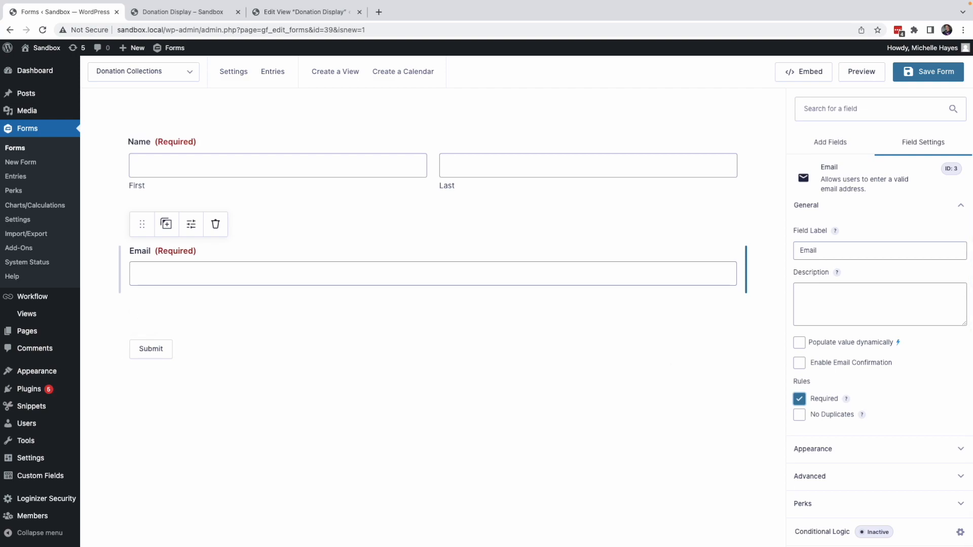
Step: Add a Single Line Text field below Email and label it Donation Message
left_click(839, 145)
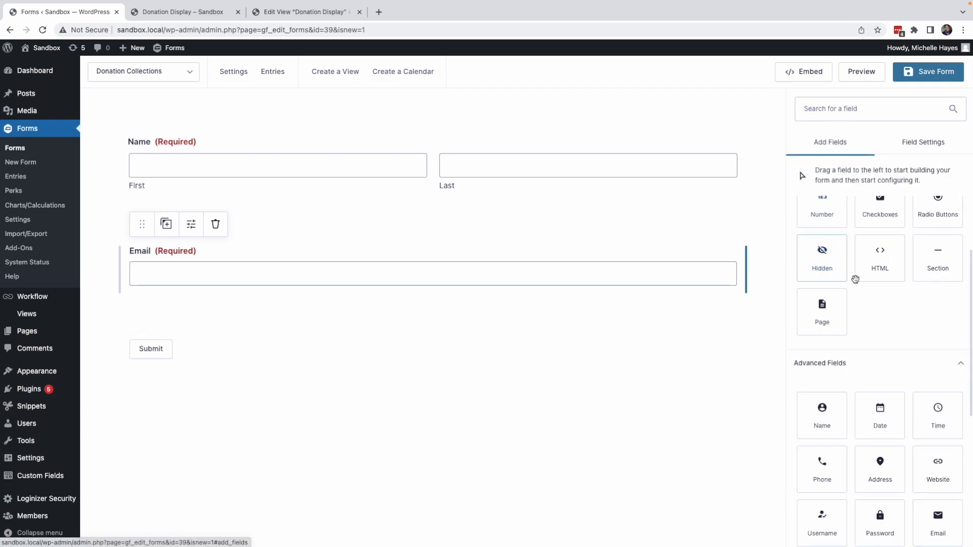
scroll(853, 276, "up", 2)
left_click(828, 273)
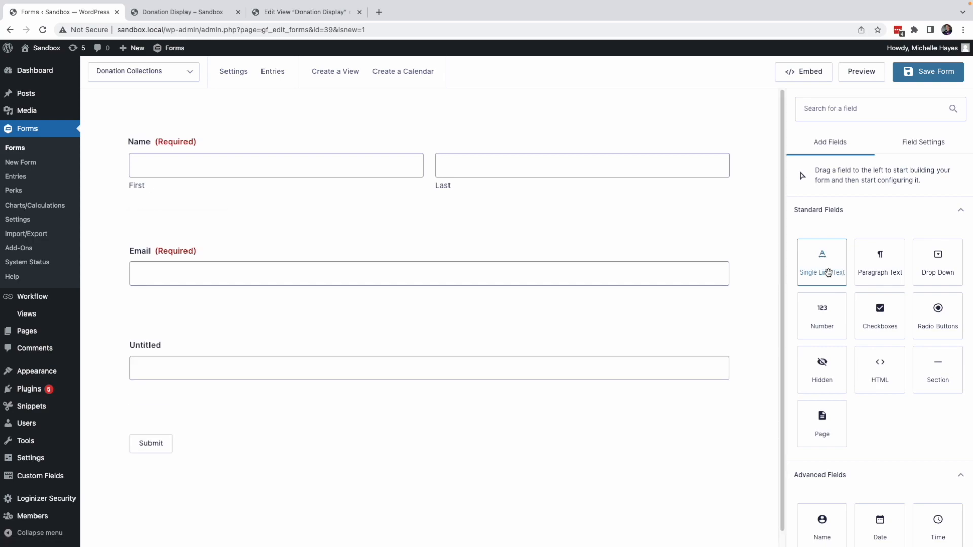
left_click(239, 360)
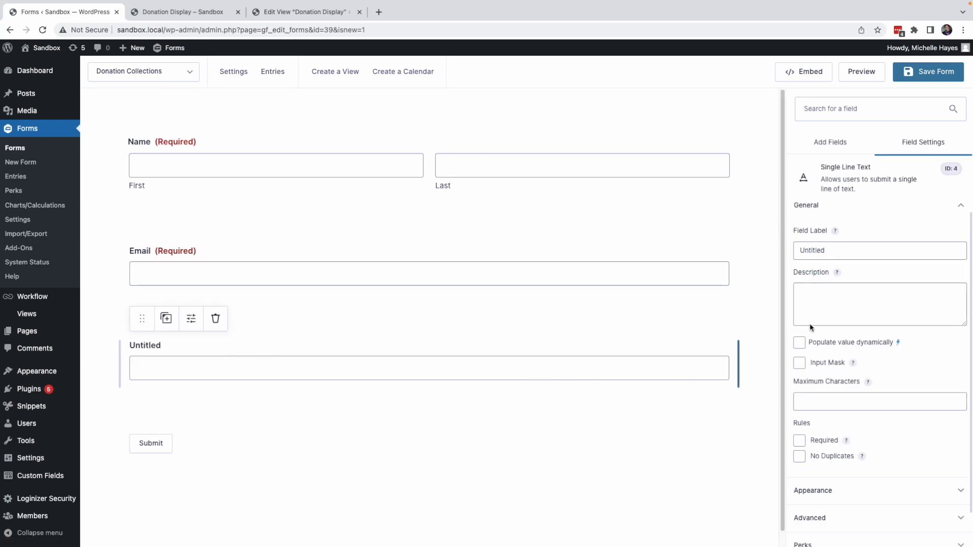
left_click_drag(839, 254, 786, 251)
type("Donation Message")
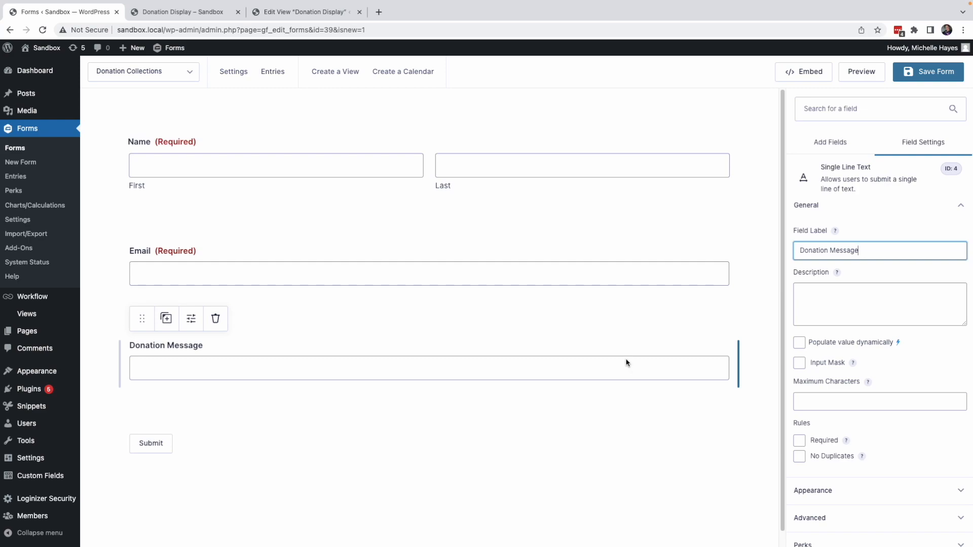
Step: Set the Donation Message description to "Send a short message with your donation. This will be displayed publicly."
left_click(820, 295)
type("Send a short")
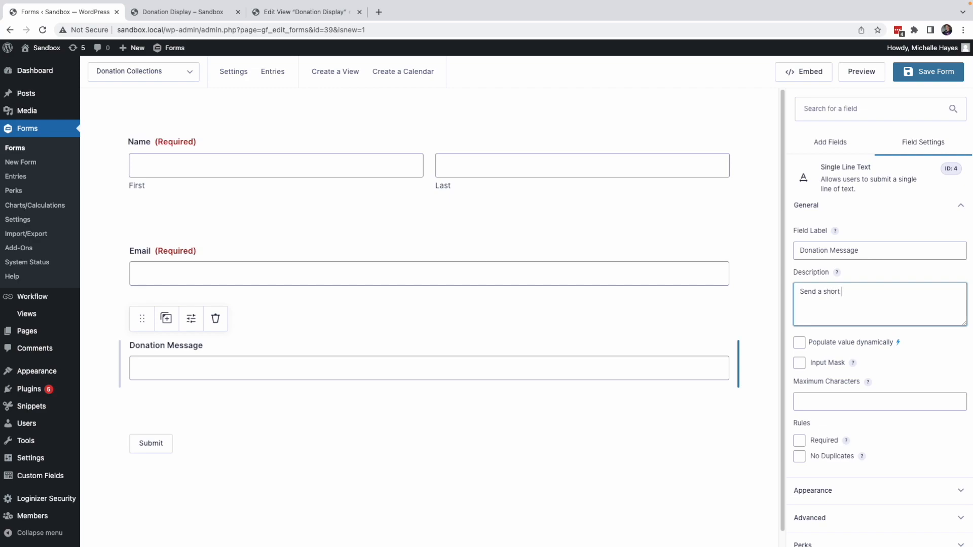
type(" message with your donation. This will be displayed publicly.")
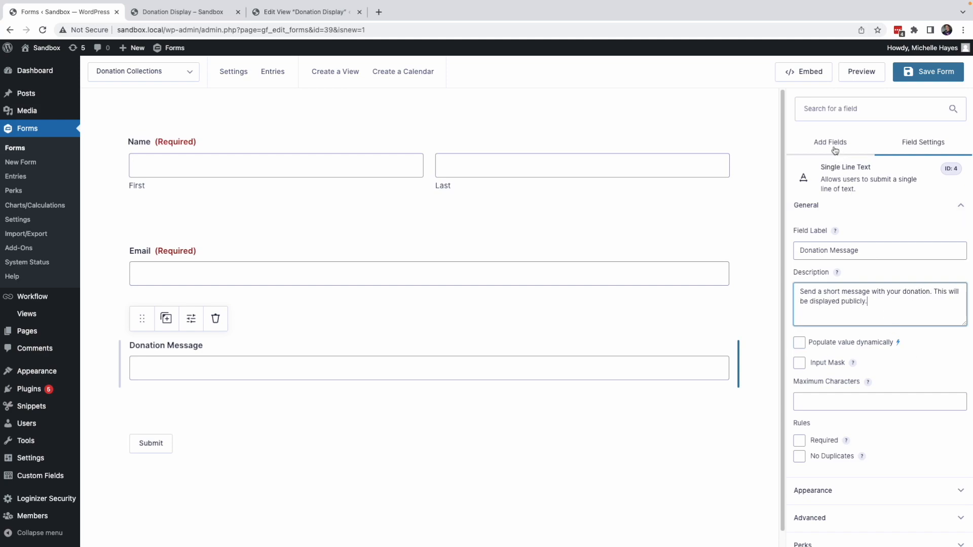
Step: Add a Checkboxes field below Donation Message and clear its field label
left_click(831, 146)
left_click(887, 339)
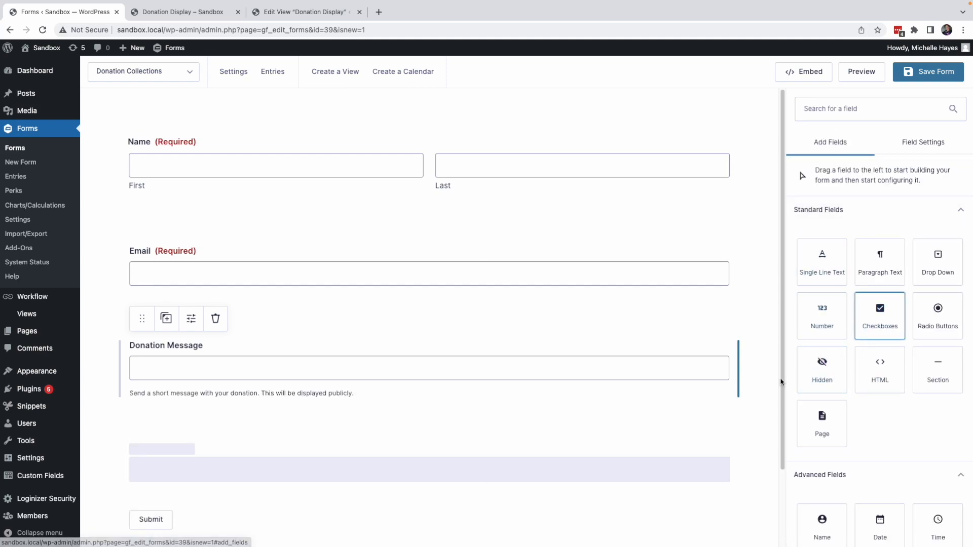
left_click(238, 438)
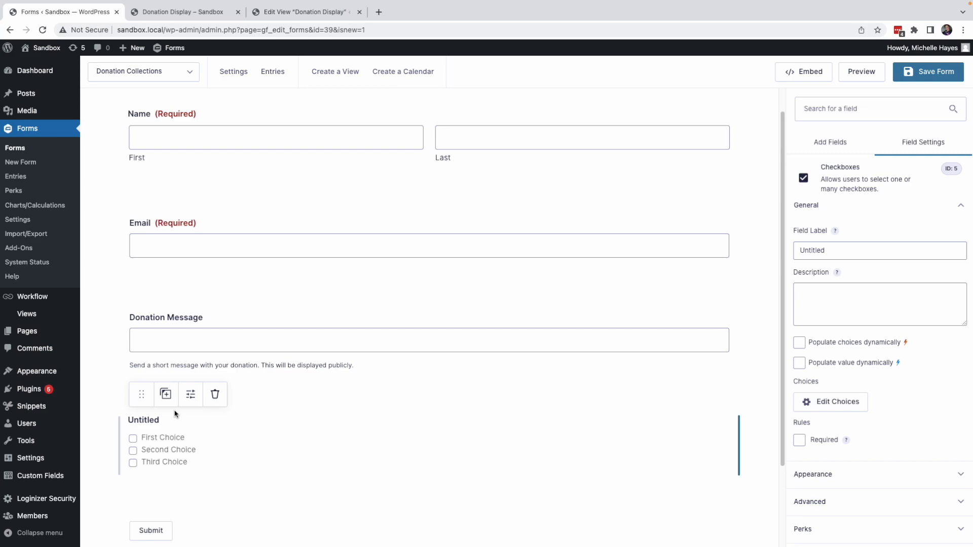
left_click_drag(836, 250, 750, 251)
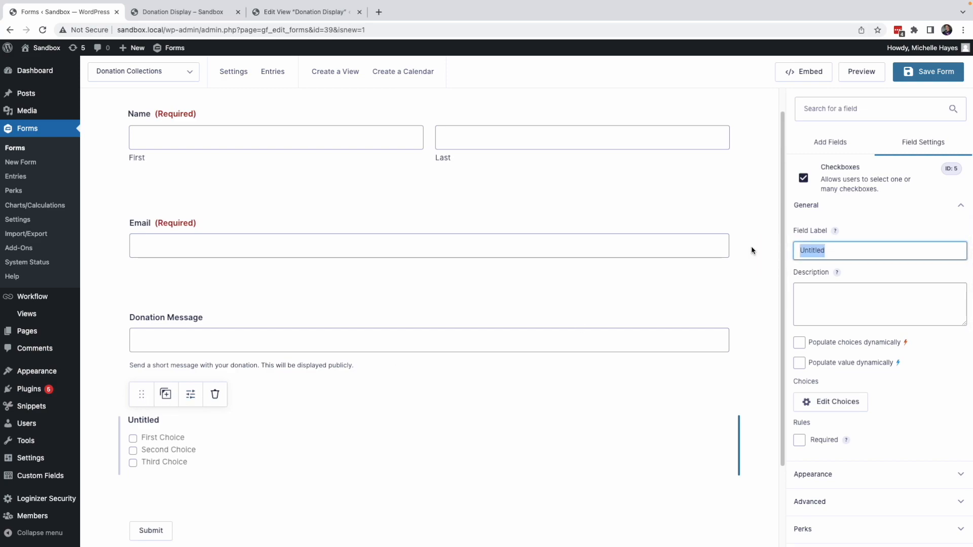
key("BackSpace")
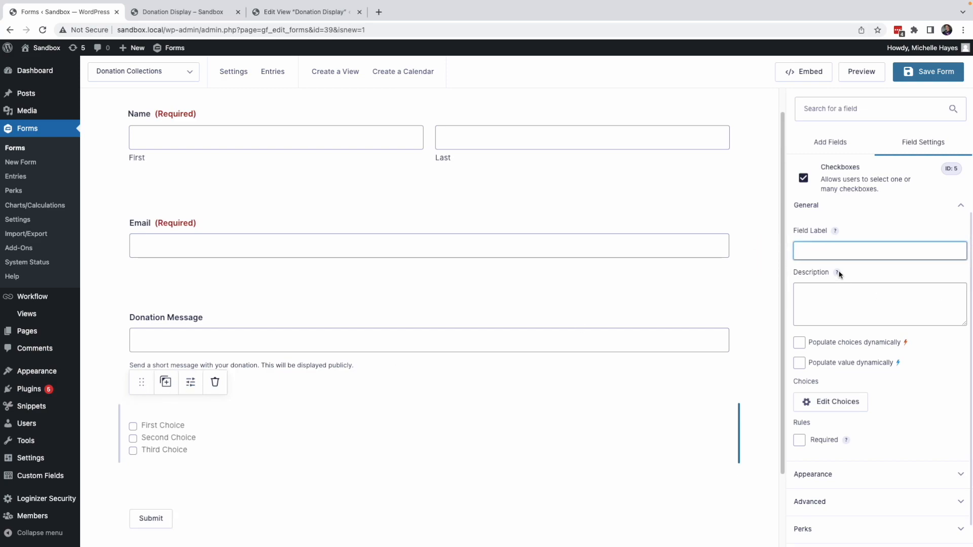
Step: Edit the checkbox choices, removing two and renaming the remaining one to Display this donation anonymously
left_click(833, 394)
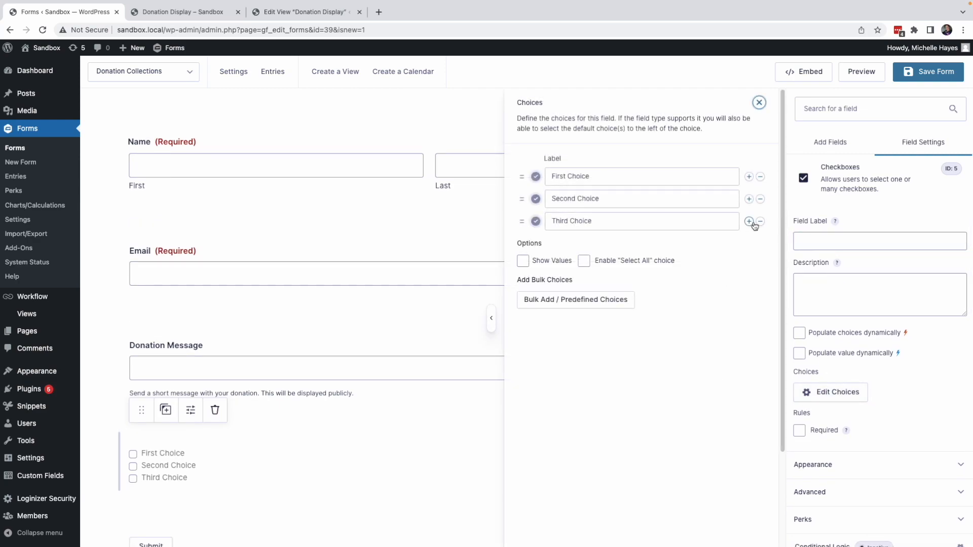
left_click(760, 221)
left_click(760, 199)
left_click_drag(589, 176, 543, 184)
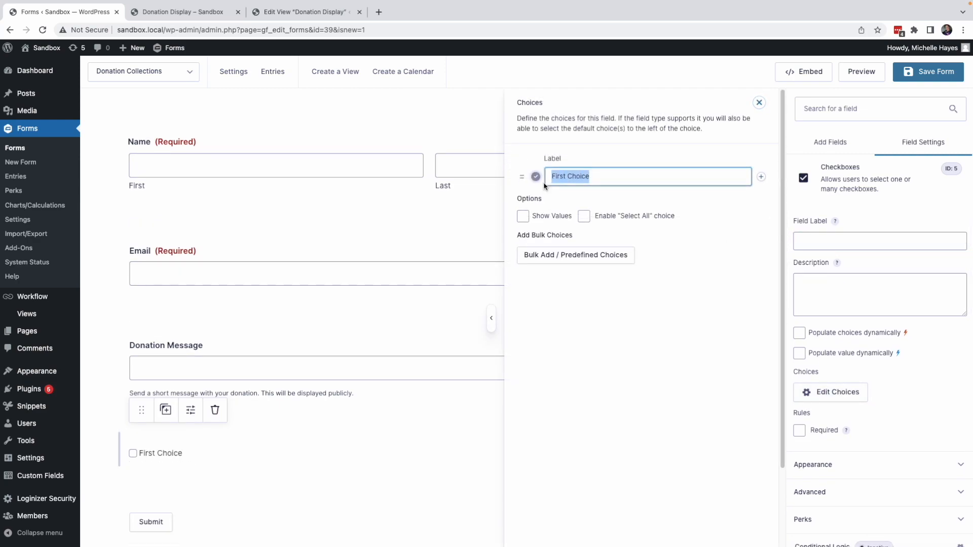
type("D")
key("BackSpace")
type("Display")
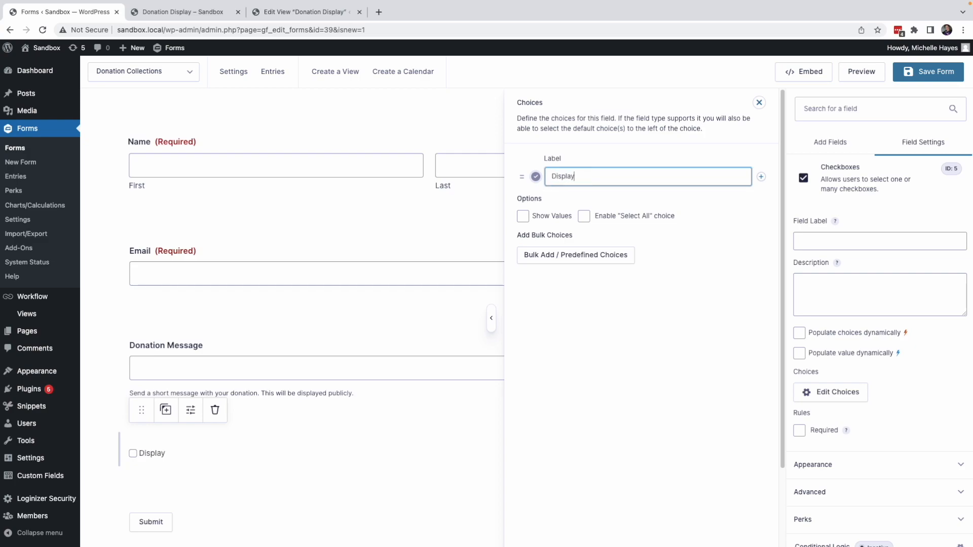
type(" this donation ann")
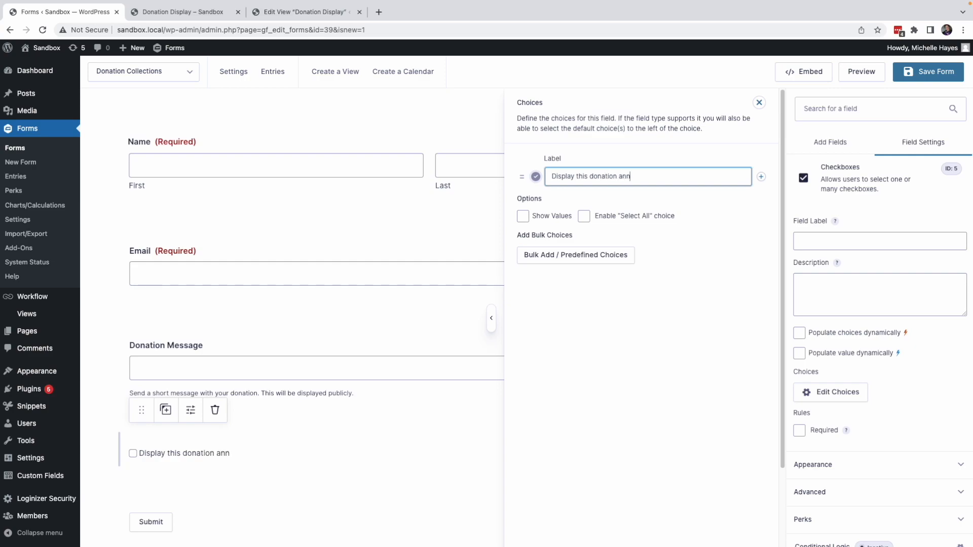
type("nymously")
Step: Set the checkbox field description to "If checked, your name will be visible to the fundraiser, but the public display of the donation will show Anonymous."
left_click(759, 102)
left_click(814, 296)
type("If checked, your nam")
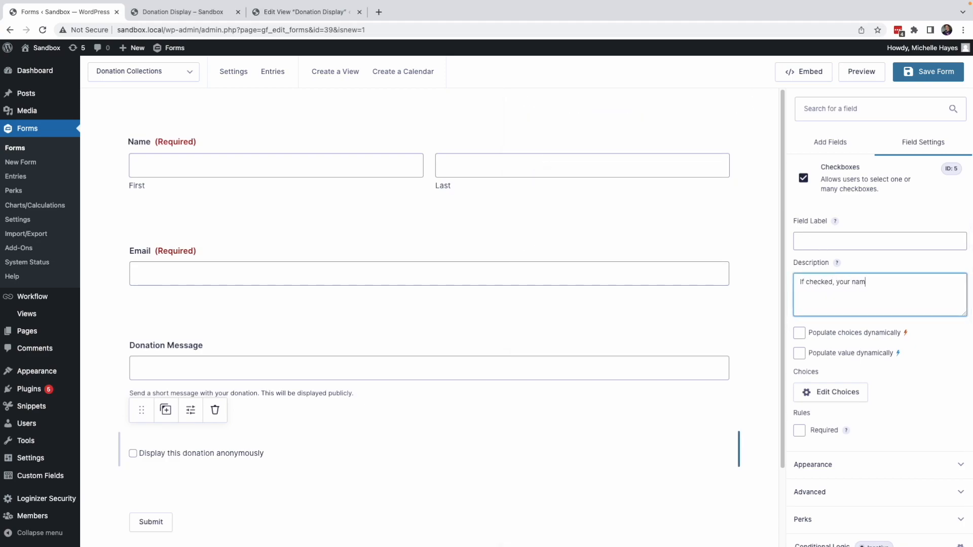
type("e will be visible to the fundraiser, but the public display of you")
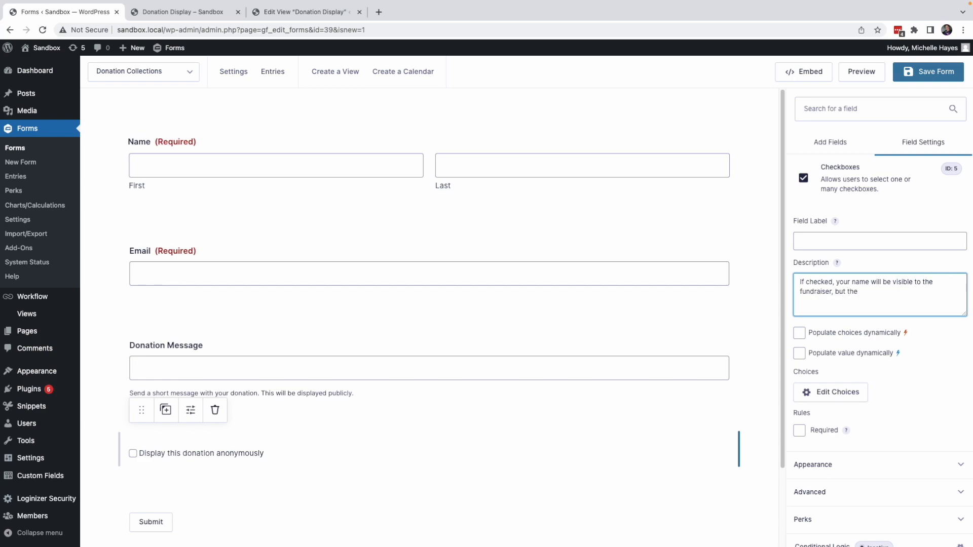
key("BackSpace")
key("BackSpace")
key("BackSpace")
type("the donation will s")
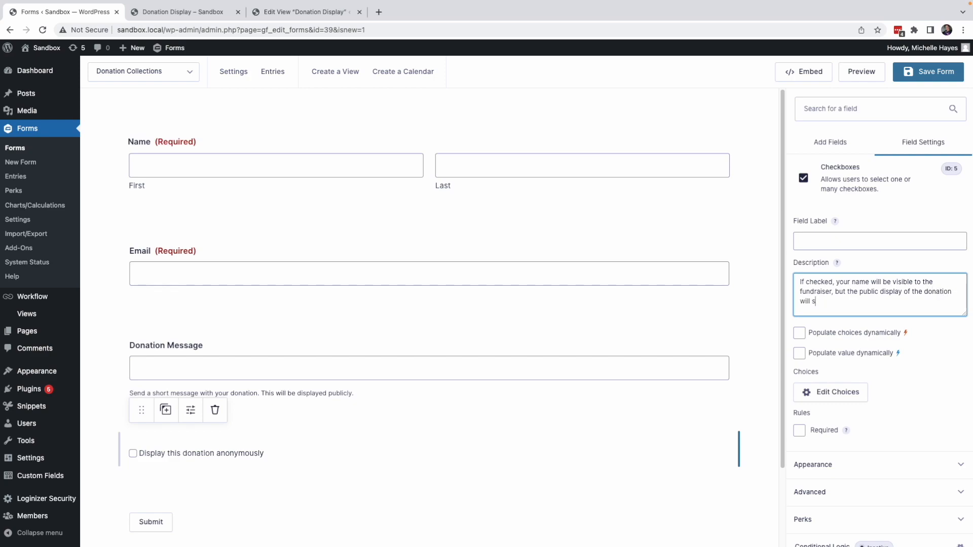
type("how Anonymous.")
Step: Add a Product pricing field and set its field type to Radio Buttons
left_click(830, 143)
scroll(856, 385, "down", 5)
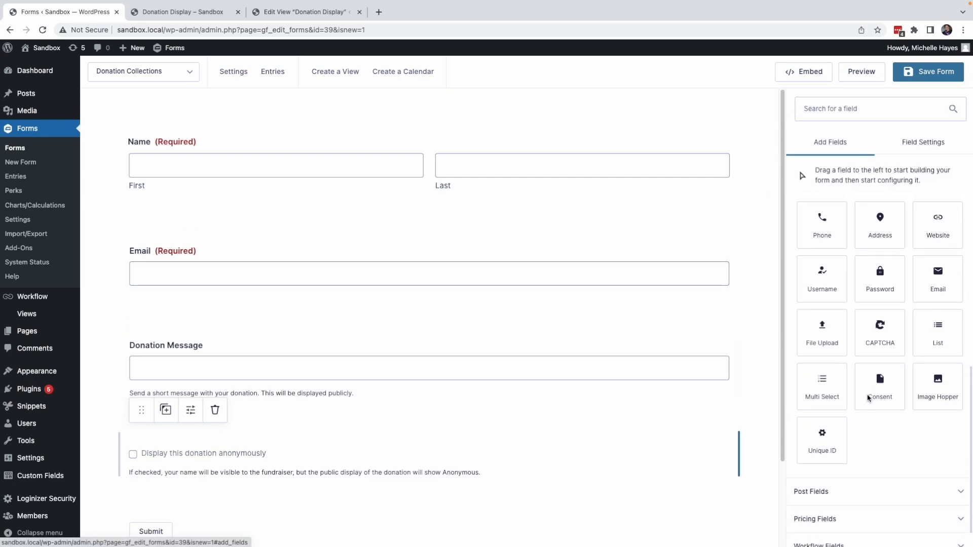
left_click(827, 491)
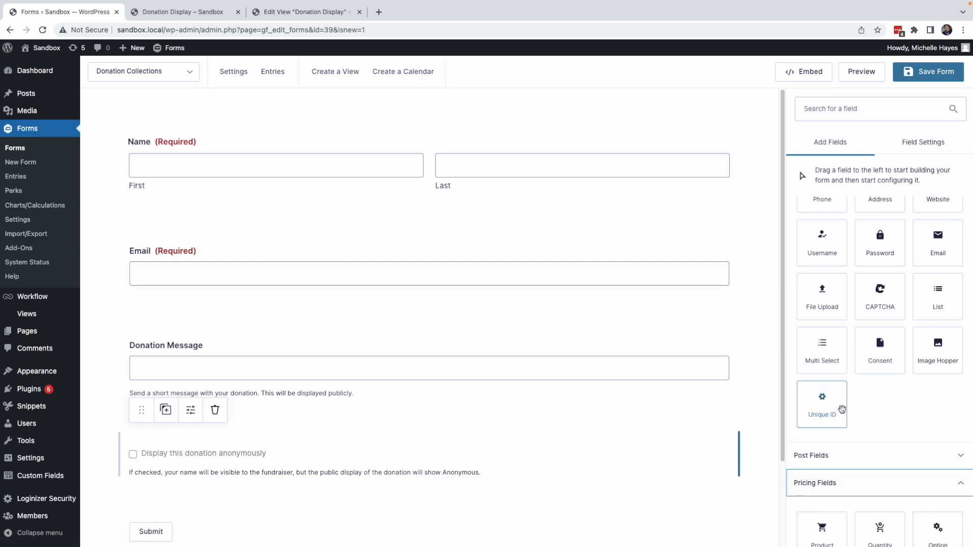
scroll(842, 410, "down", 3)
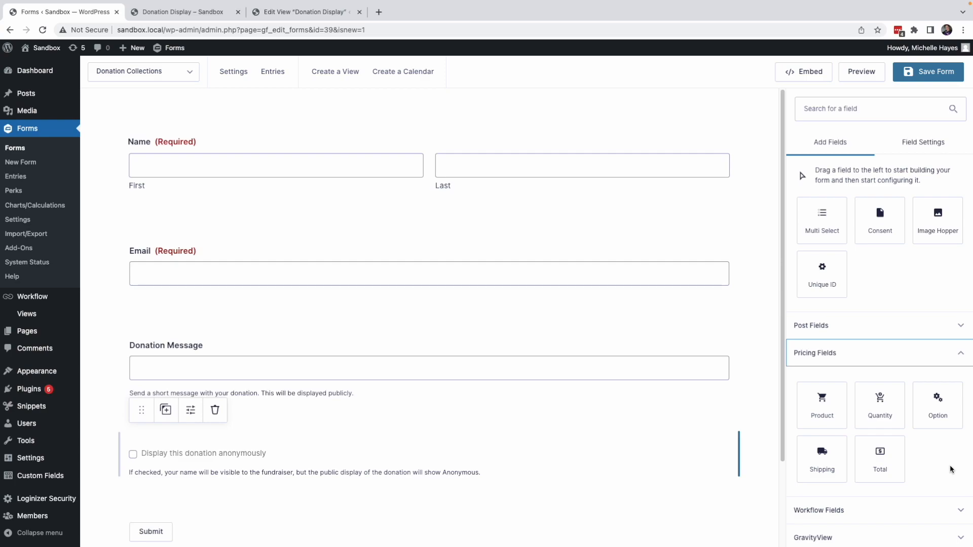
left_click(816, 403)
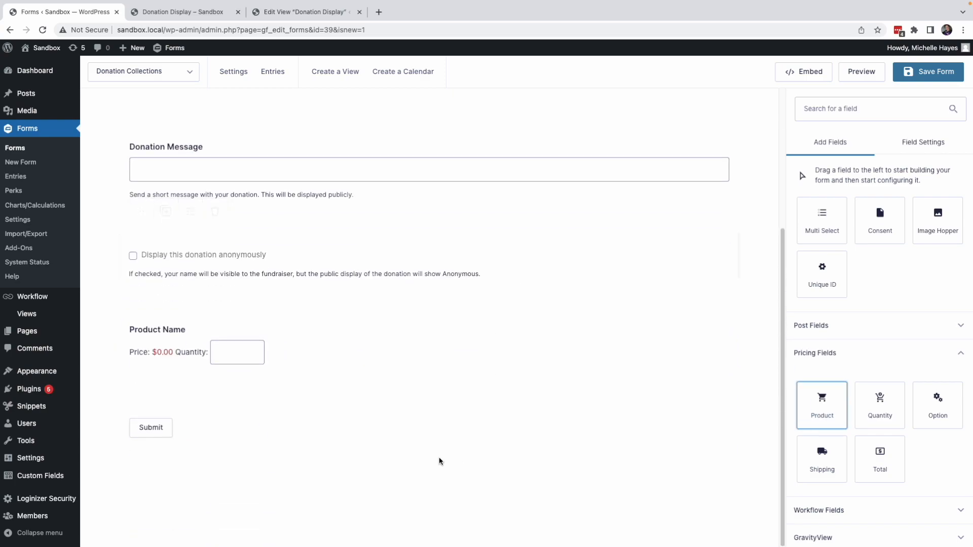
left_click(211, 349)
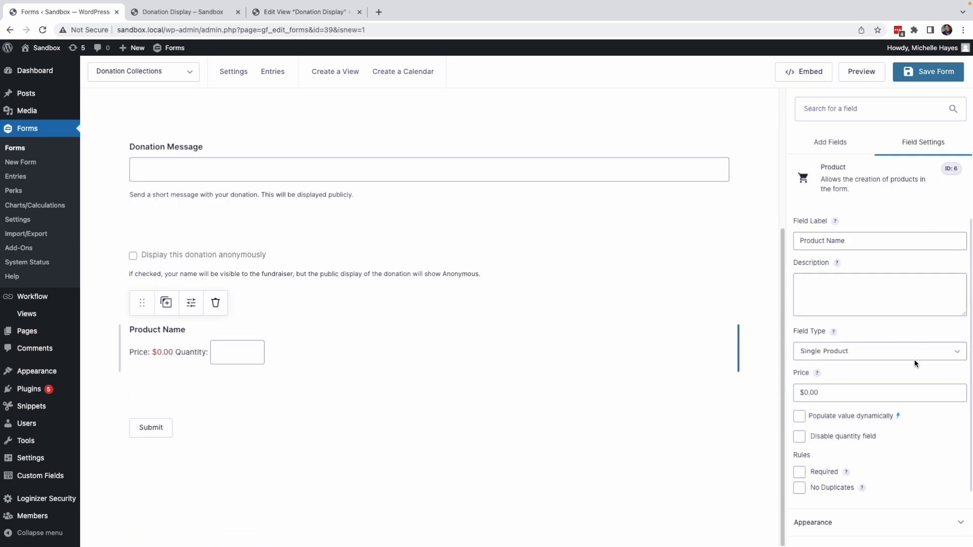
left_click(852, 352)
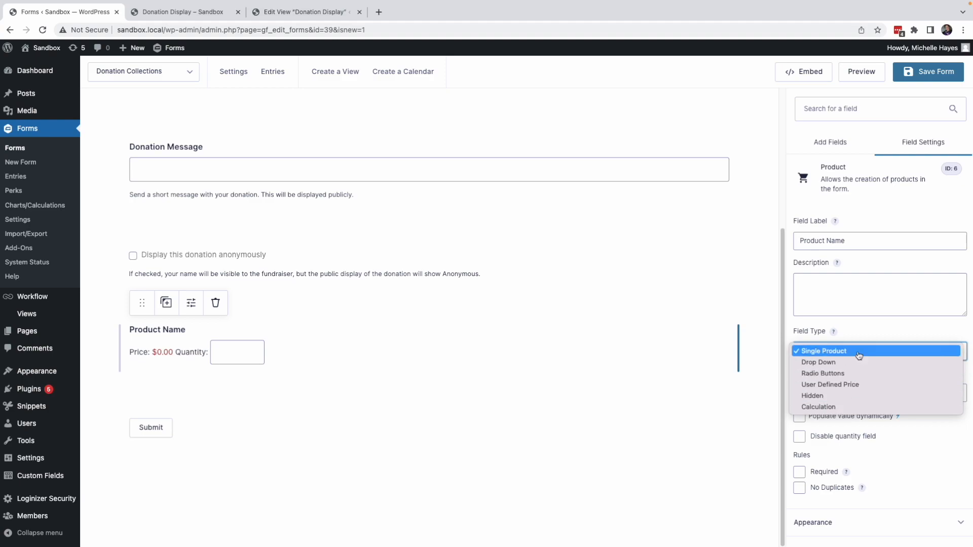
left_click(834, 373)
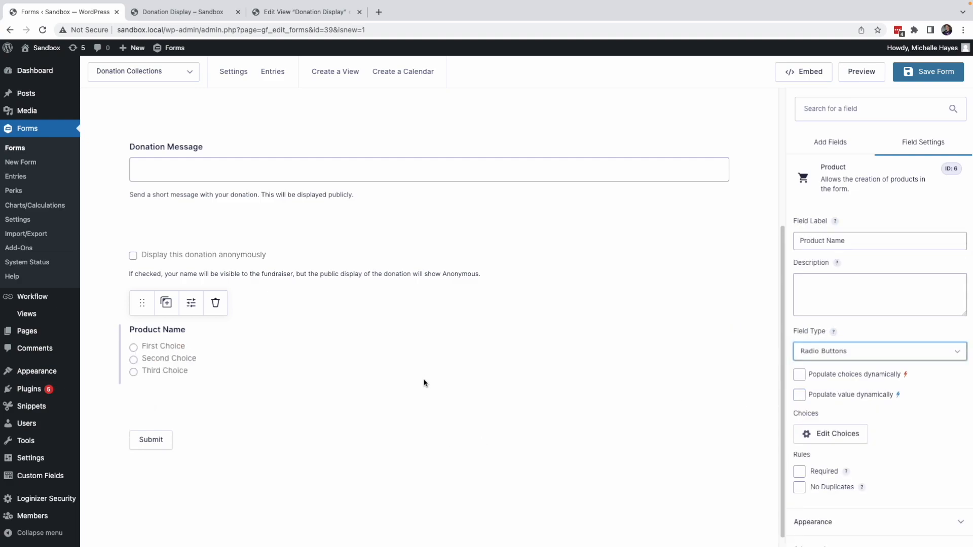
Step: Open the product's choices and set the first choice's price to $5
scroll(831, 385, "down", 2)
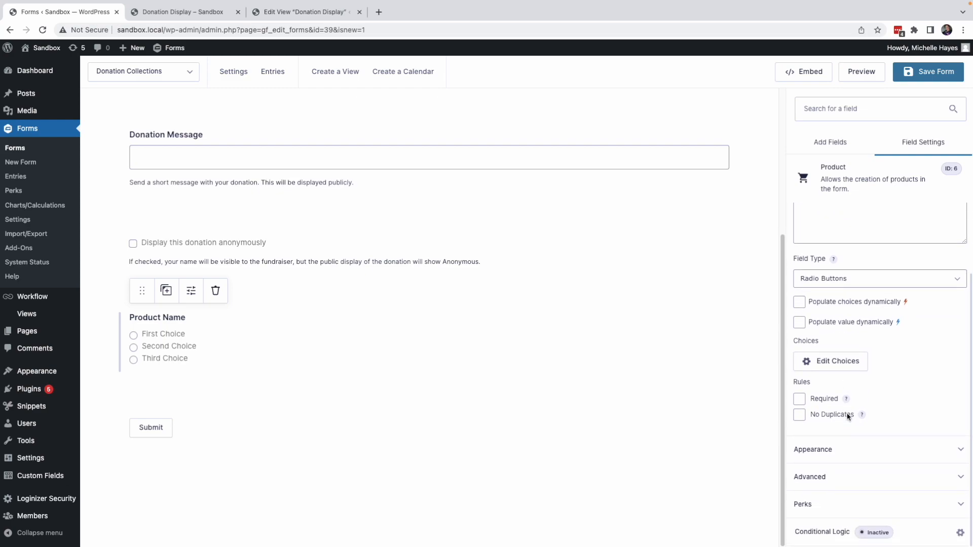
left_click(845, 362)
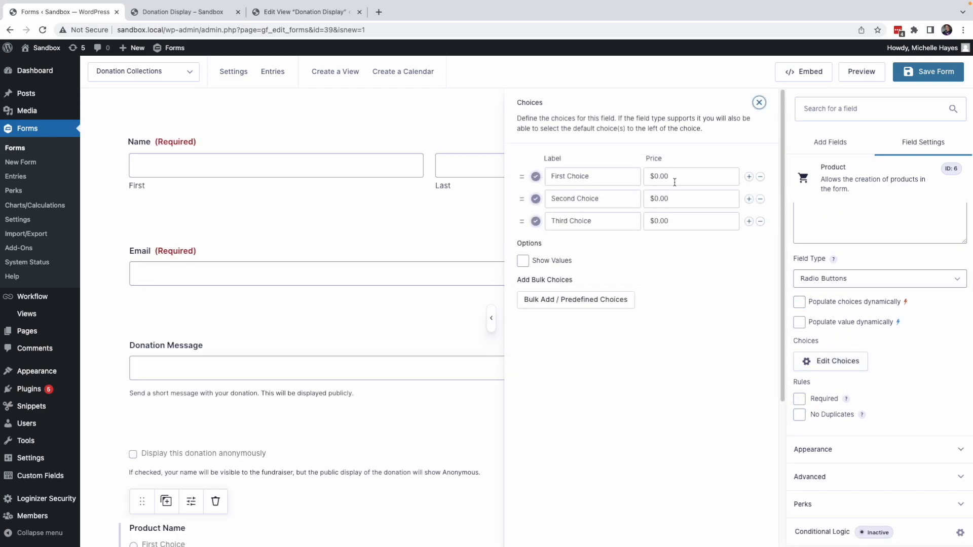
left_click(657, 178)
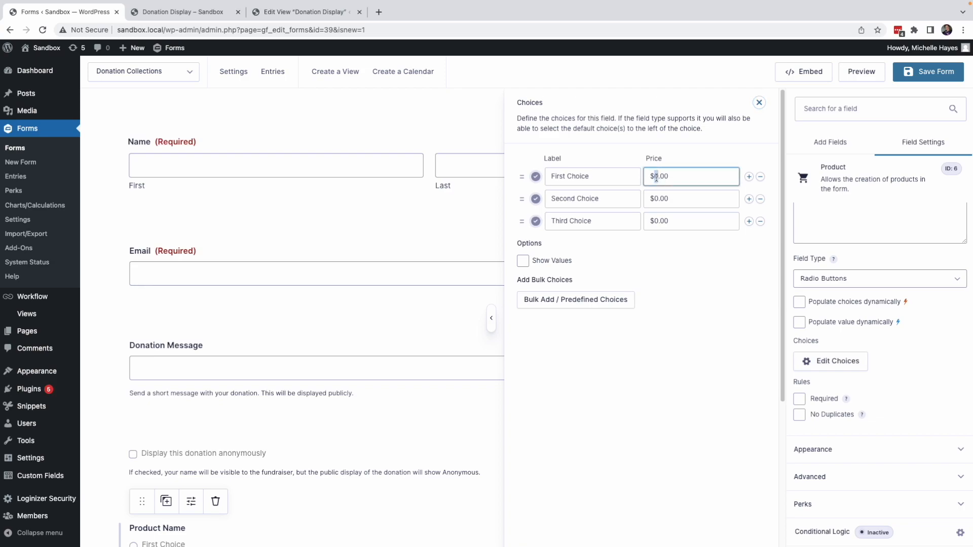
type("5")
Step: Set the second and third choices' prices to $10 and $20
left_click(656, 199)
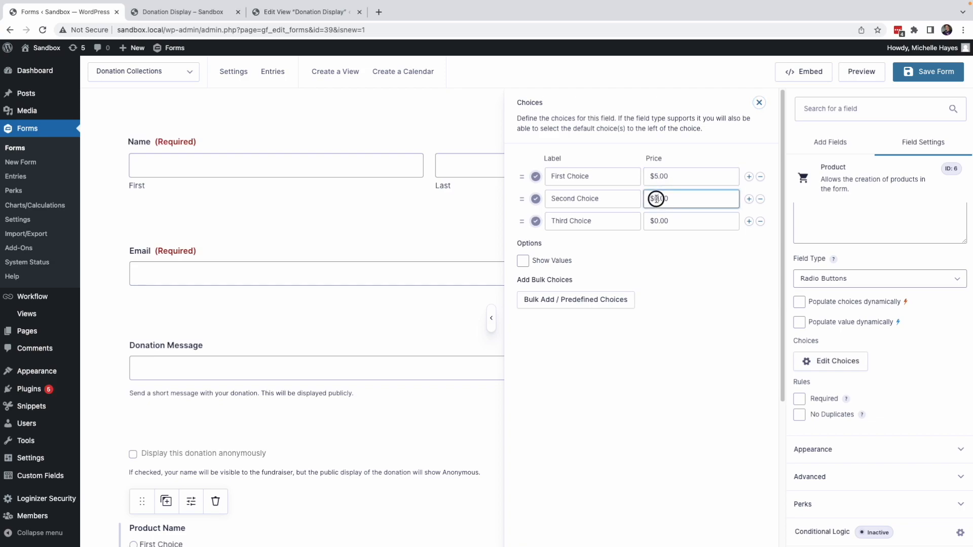
type("10")
left_click(658, 221)
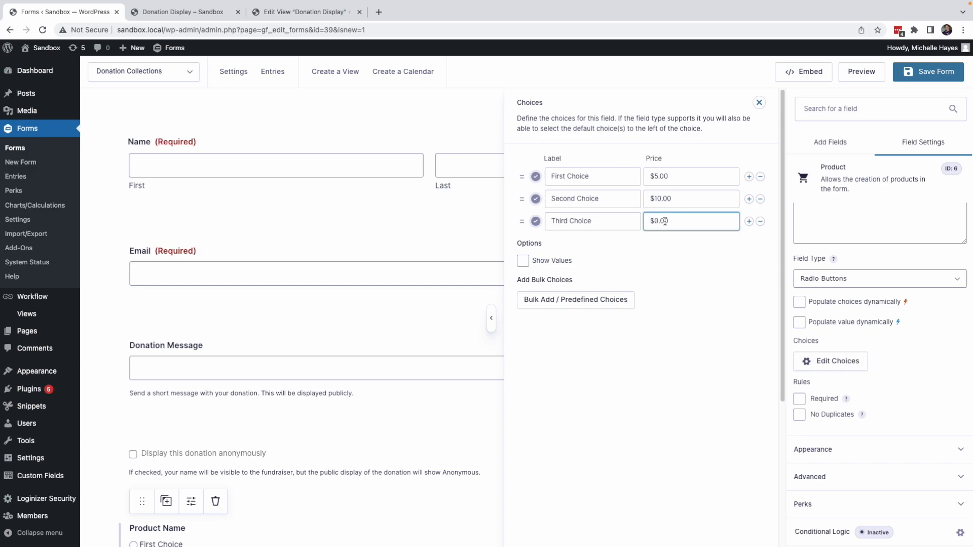
type("20")
Step: Add a fourth choice labelled Other and close the choices editor
left_click(749, 222)
left_click(591, 246)
type("Other")
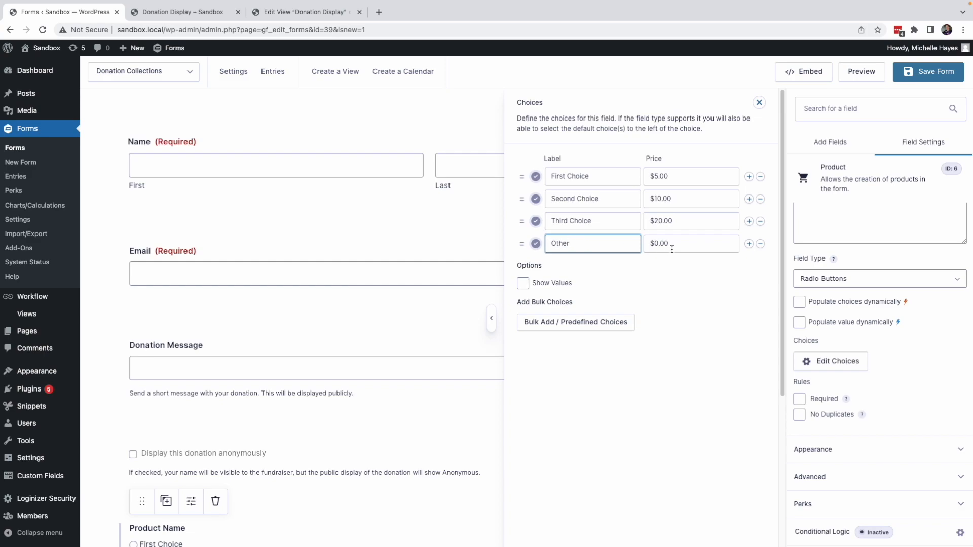
left_click(759, 103)
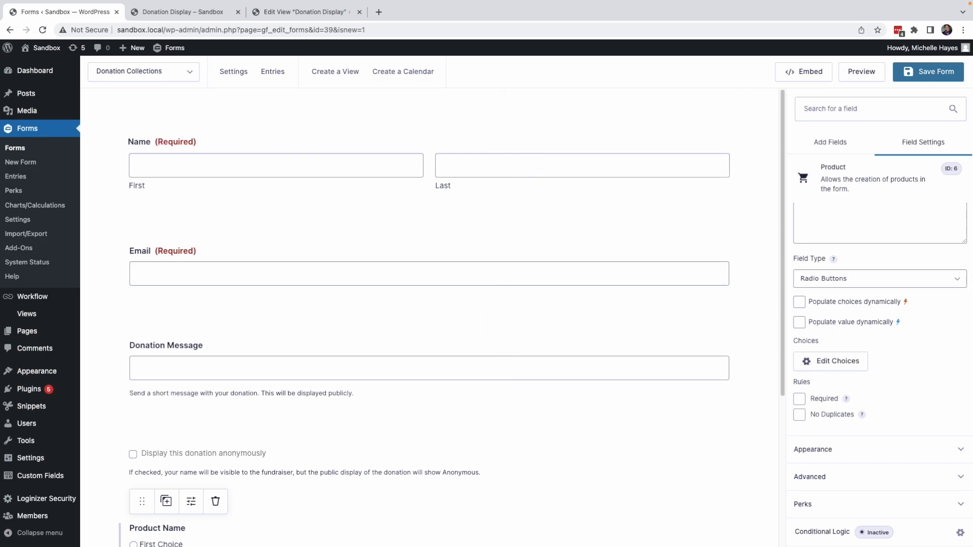
Step: Add another Product field below the first product field
scroll(688, 384, "down", 4)
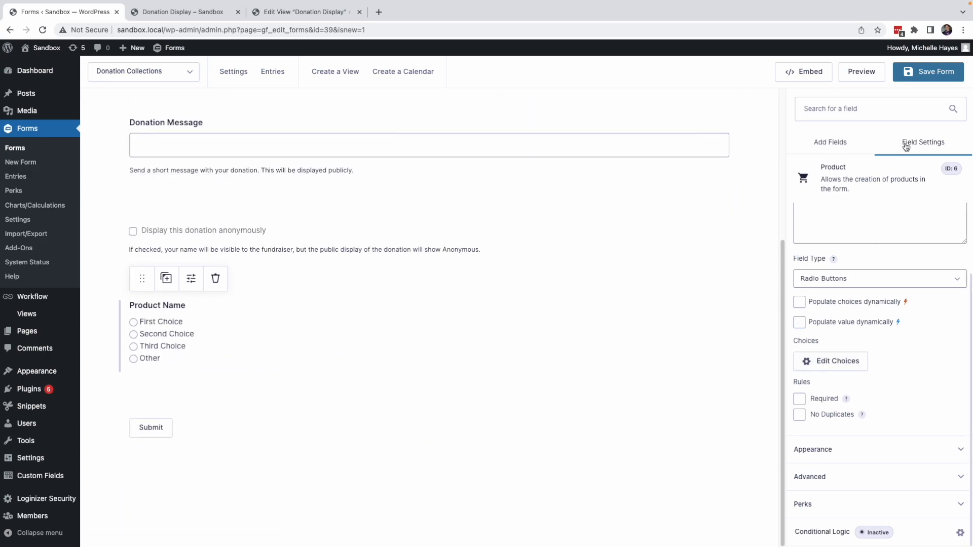
left_click(857, 146)
left_click_drag(822, 403, 410, 420)
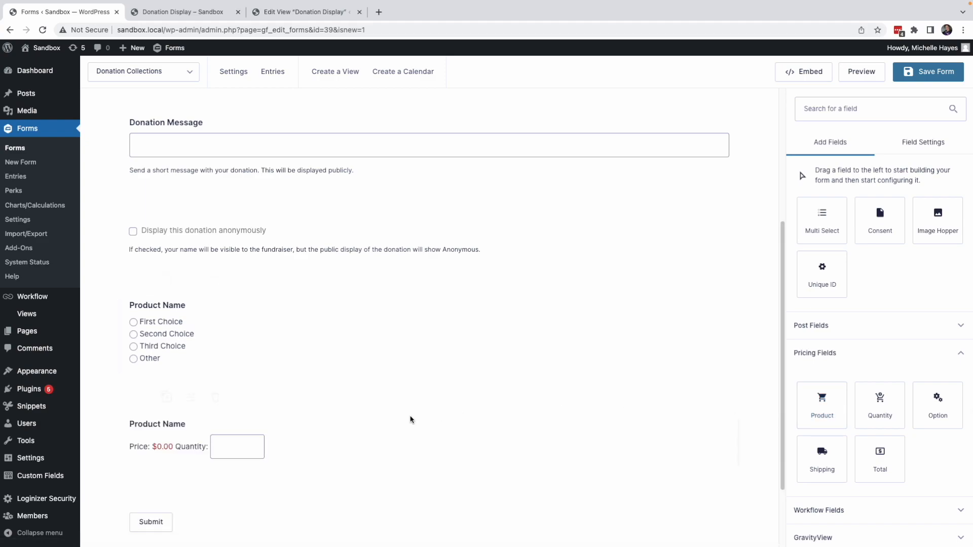
Step: Label the new product field Amount of Donation
scroll(334, 423, "down", 1)
left_click(264, 399)
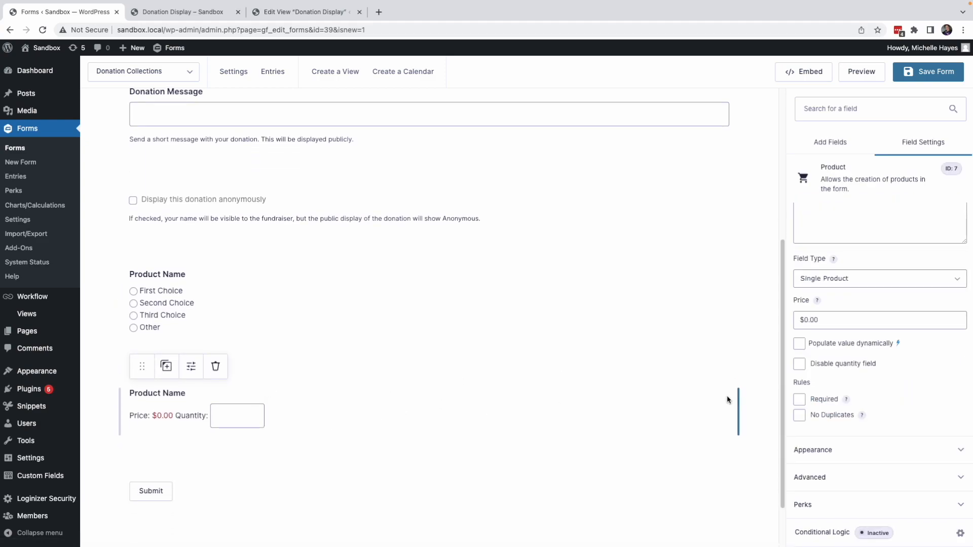
scroll(856, 232, "up", 2)
triple_click(854, 260)
type("Amount of Donation")
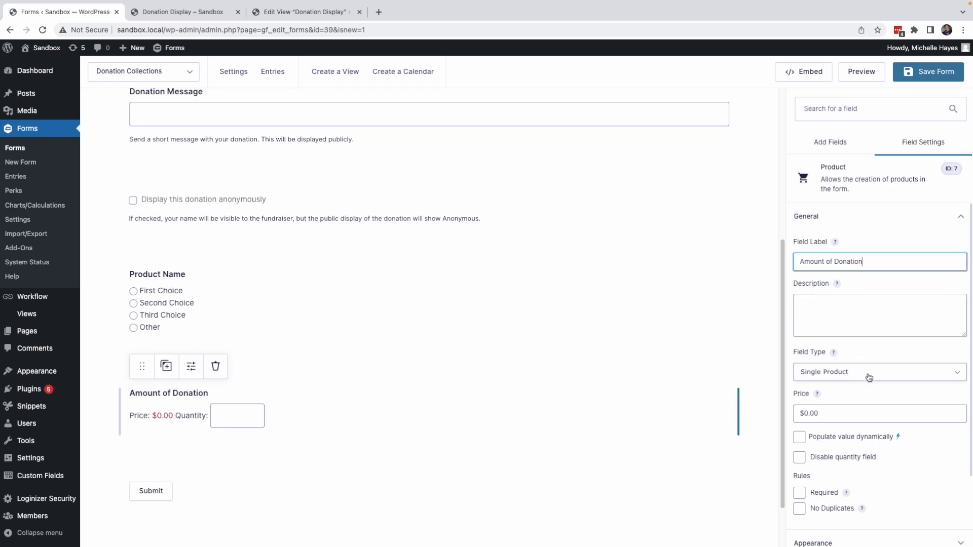
Step: Switch the new field's type to User Defined Price and re-enter its label as Amount of Donation
scroll(869, 377, "down", 3)
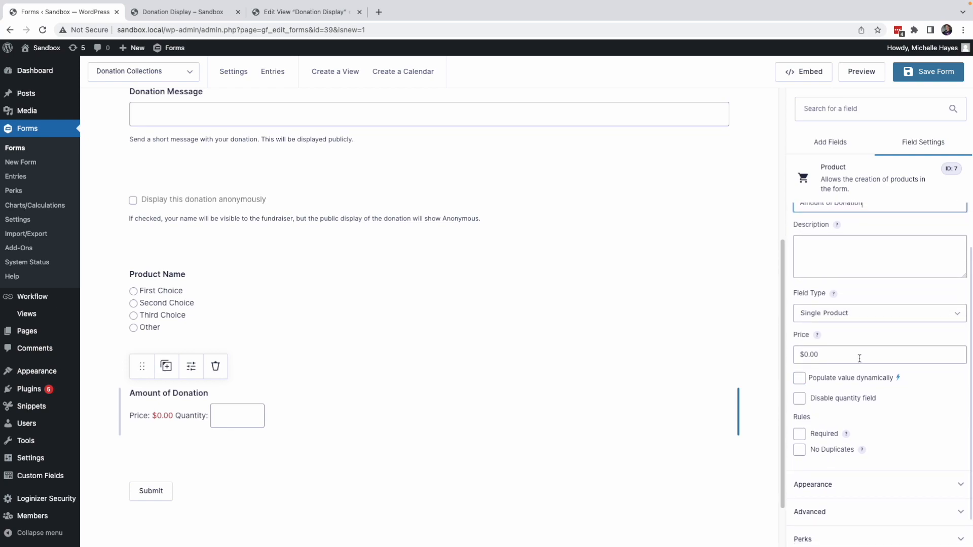
left_click(853, 314)
left_click(844, 344)
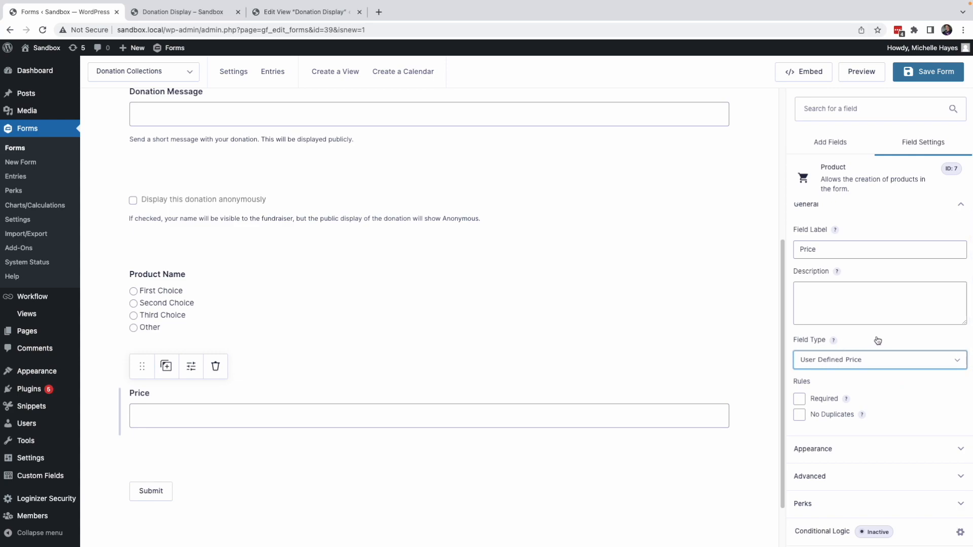
type("Amount of Donation")
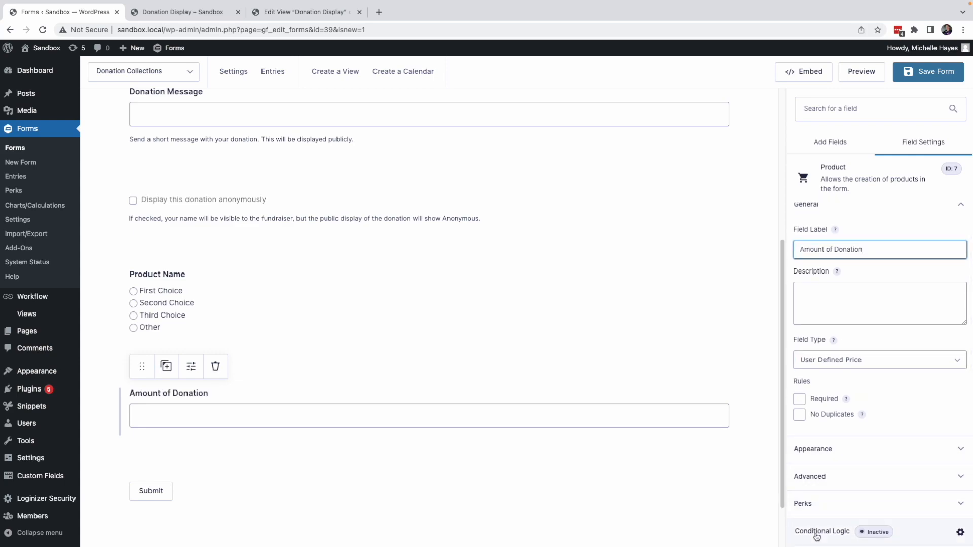
Step: Make the Amount of Donation field required and show it only when Donation Amount is Other
left_click(799, 400)
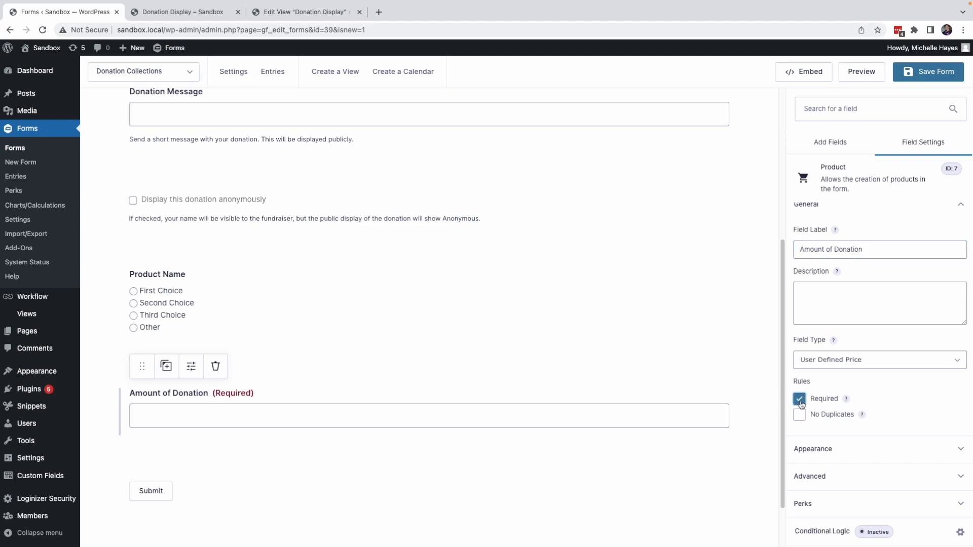
left_click(831, 532)
left_click(486, 166)
left_click(525, 220)
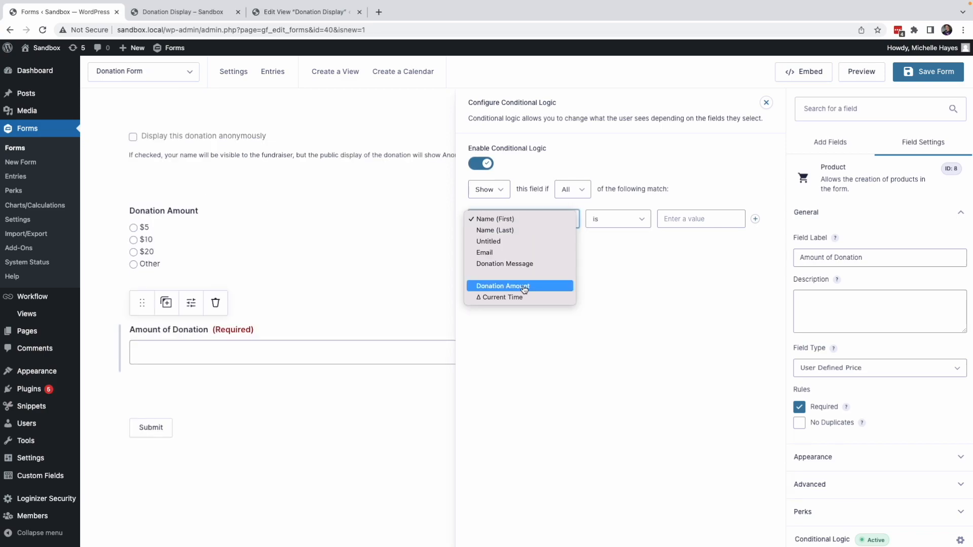
left_click(524, 287)
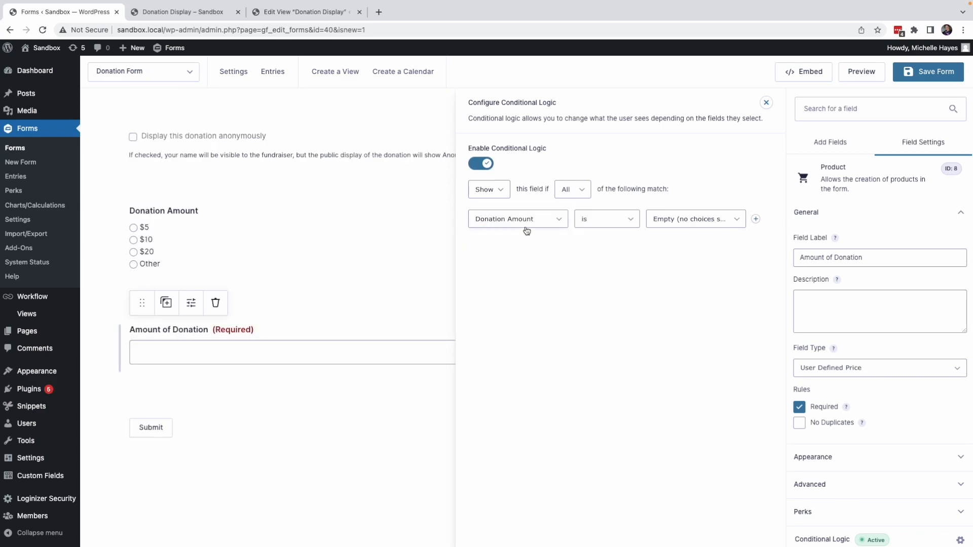
left_click(678, 220)
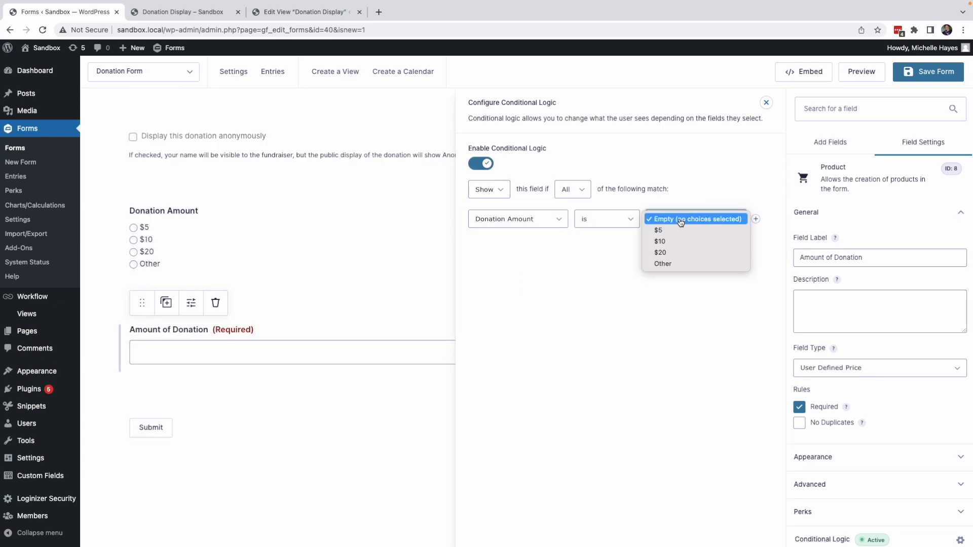
left_click(680, 264)
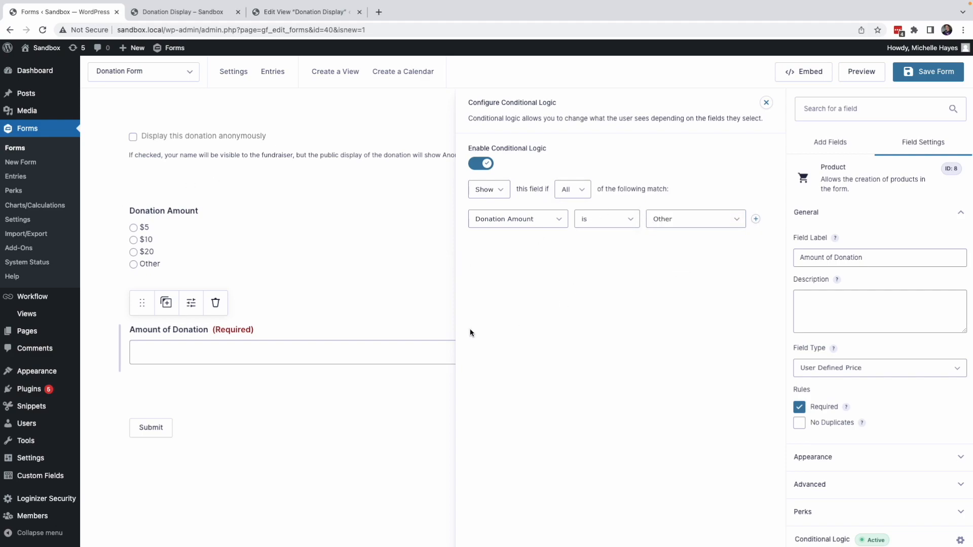
left_click(767, 104)
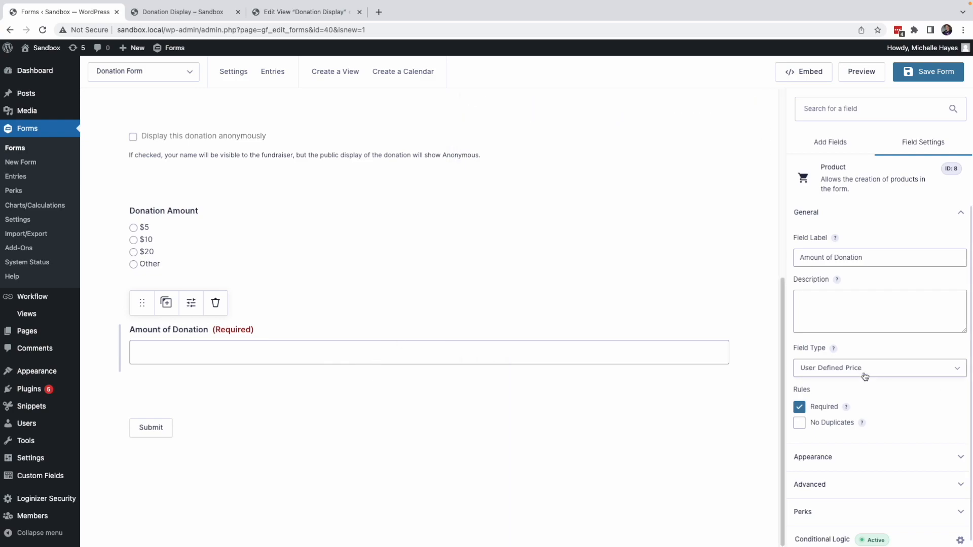
Step: Add a Total pricing field to the end of the form
left_click(808, 150)
left_click(882, 458)
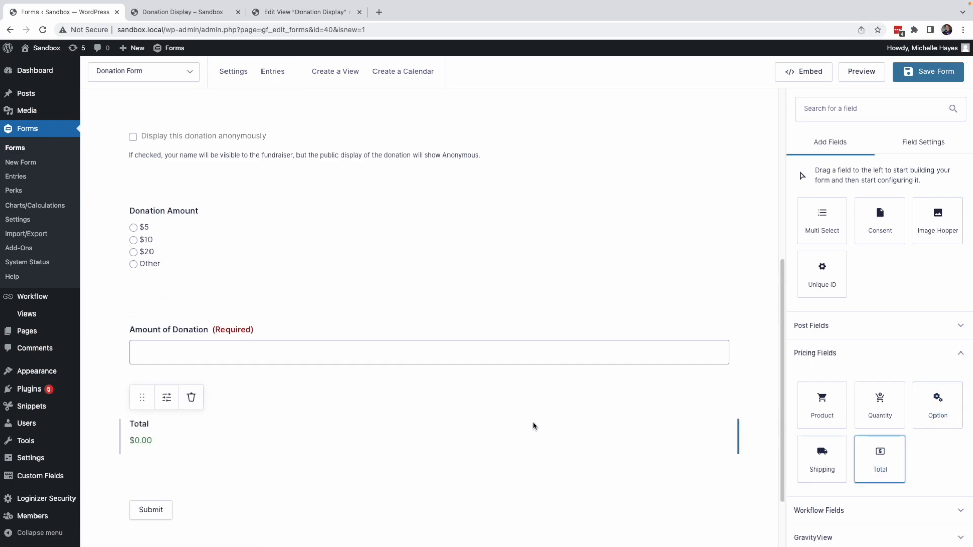
scroll(504, 437, "down", 2)
Step: Save the form, preview it, and return to the form editor
left_click(907, 76)
left_click(867, 74)
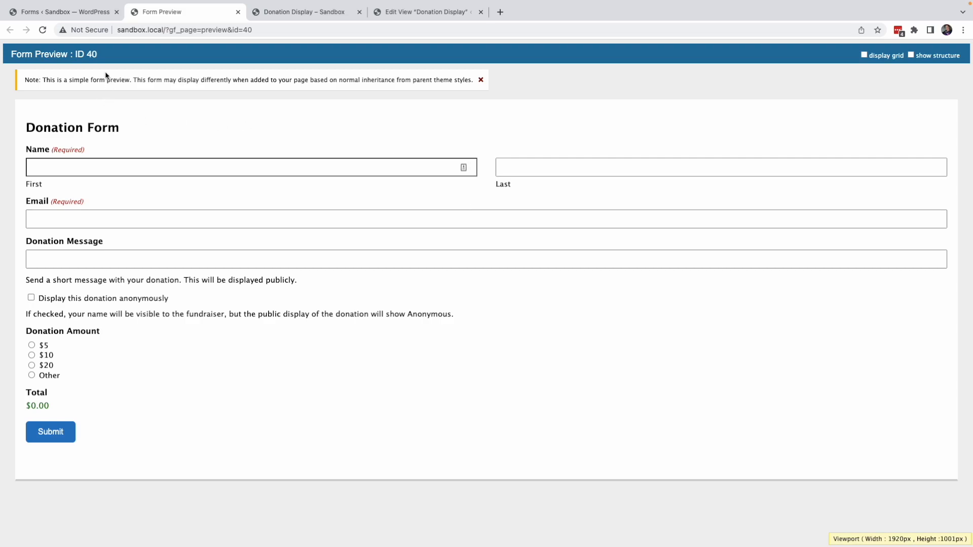
left_click(47, 18)
Step: Change the default confirmation message to "Thanks for your donation! It will help support our important work for the community!" and save it
scroll(370, 271, "up", 8)
mouse_move(223, 66)
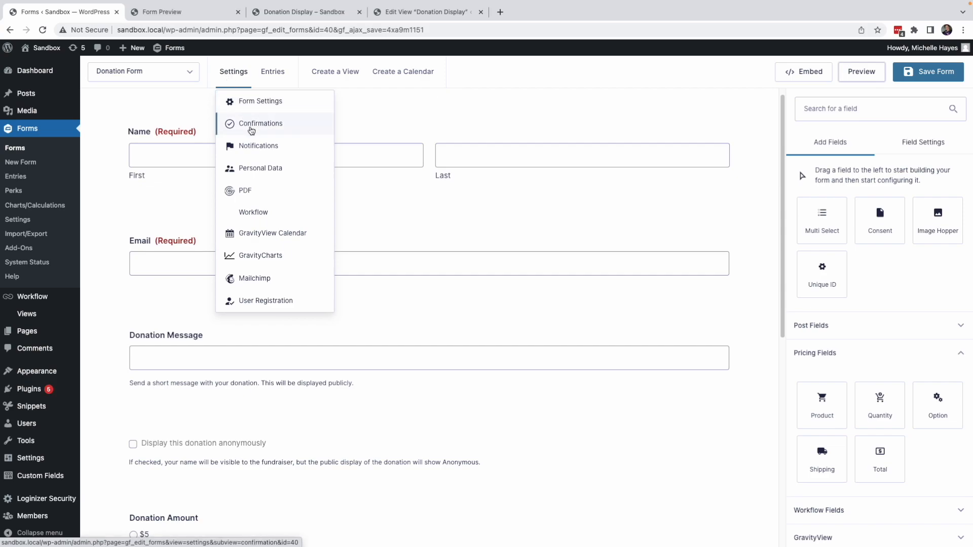
left_click(251, 127)
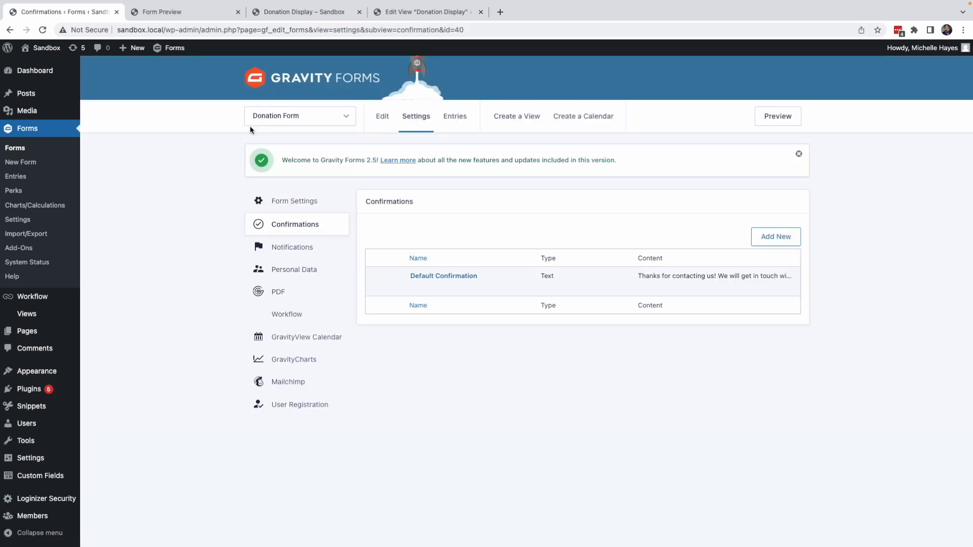
left_click(417, 288)
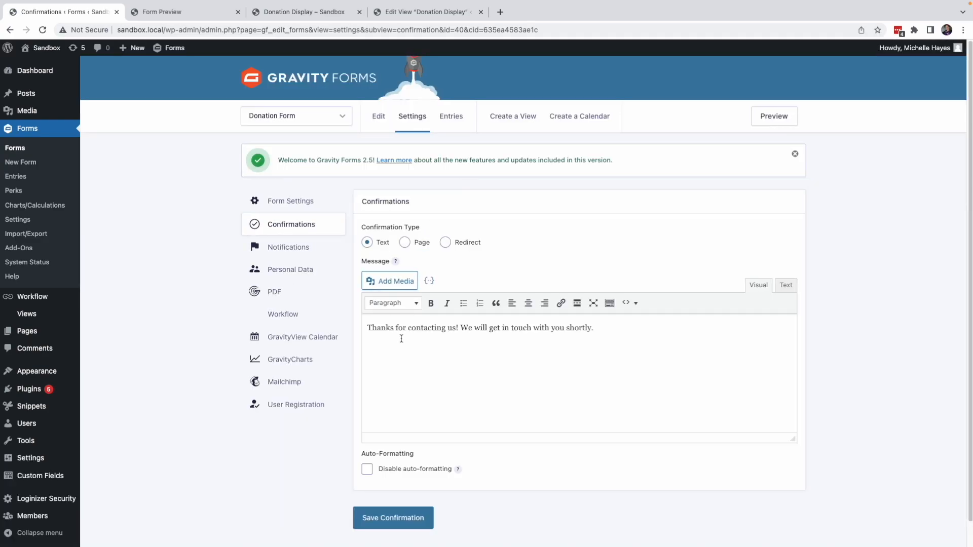
left_click_drag(409, 329, 456, 328)
type("your donation")
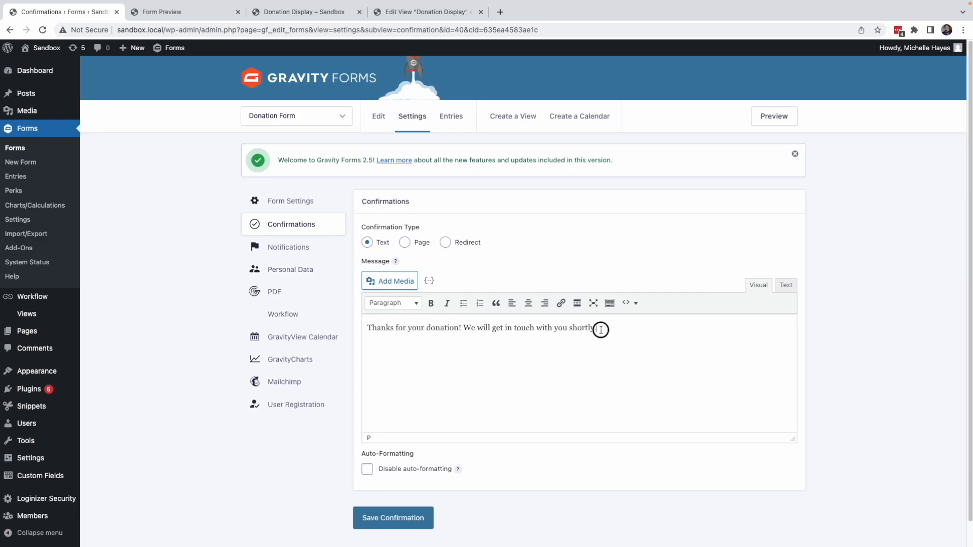
left_click_drag(600, 328, 465, 329)
type("It wil")
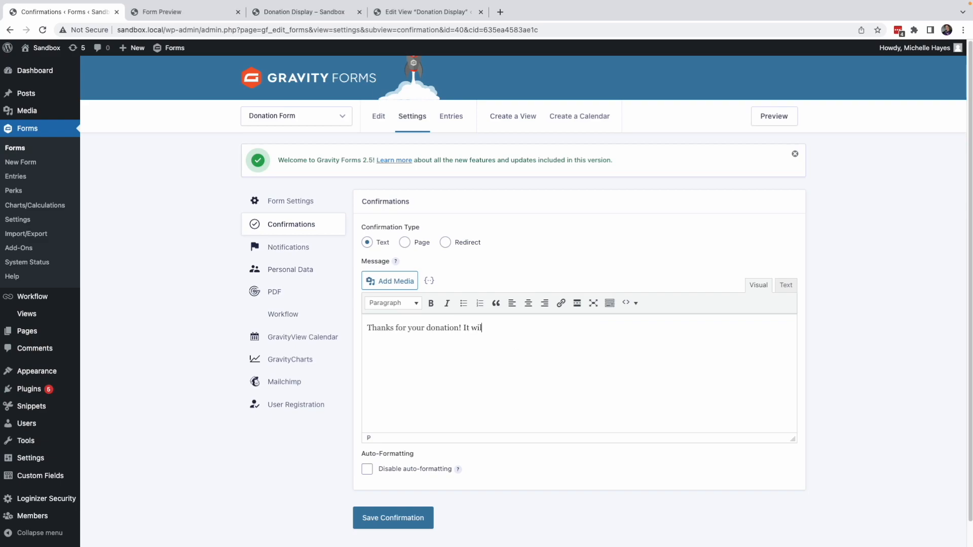
type("l help support our important wo")
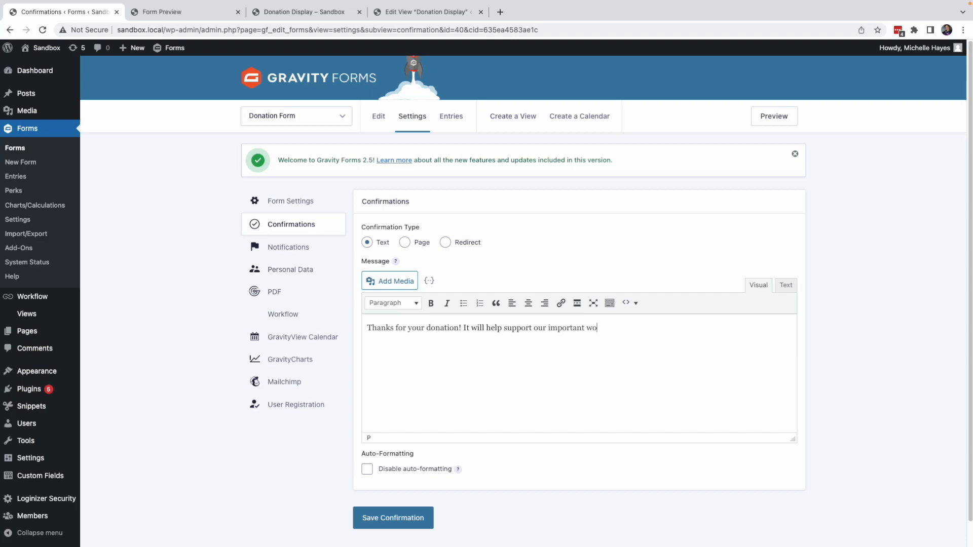
type("rk for the community!")
left_click(403, 517)
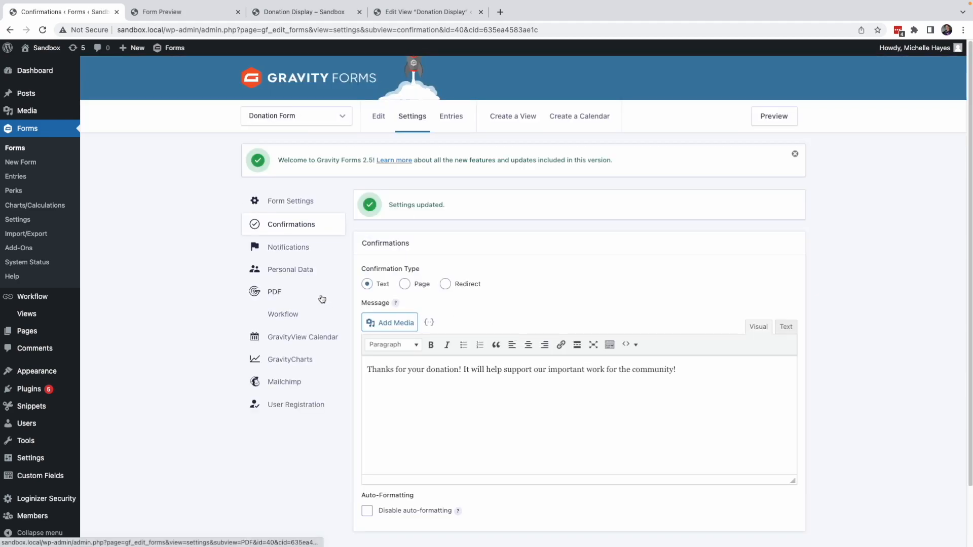
Step: Open the form's Notifications settings
left_click(273, 249)
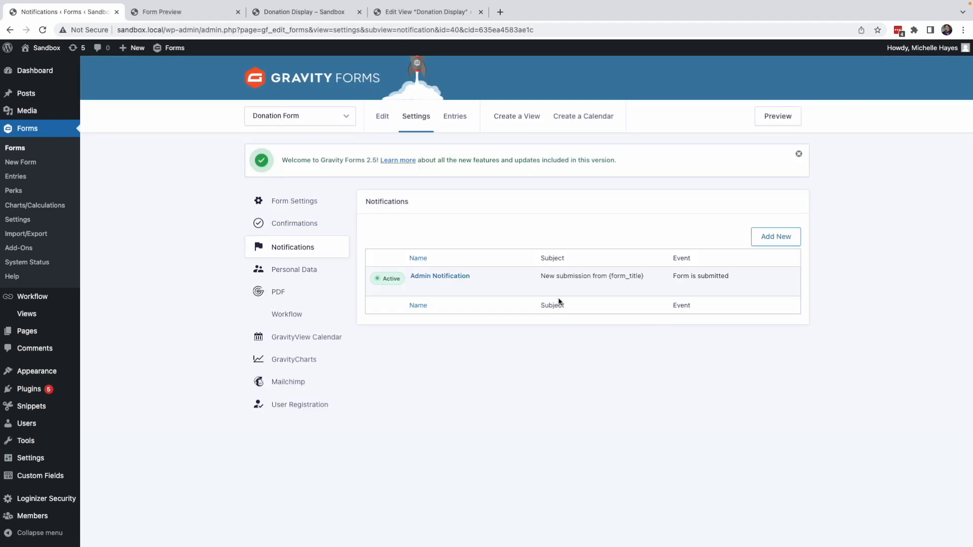